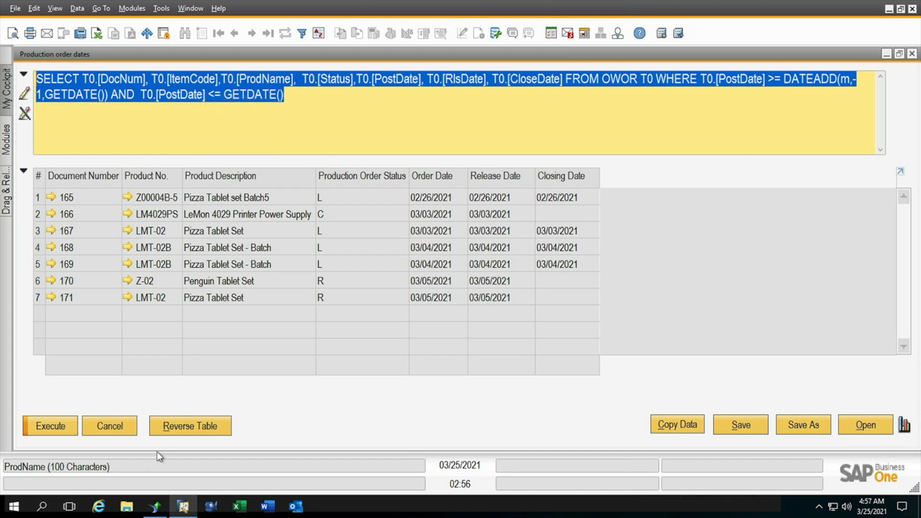
Step: Switch to Crystal Reports and add the copied SQL query to the report as a command on the ScDevB1SQL_SBODEMO connection
click(155, 507)
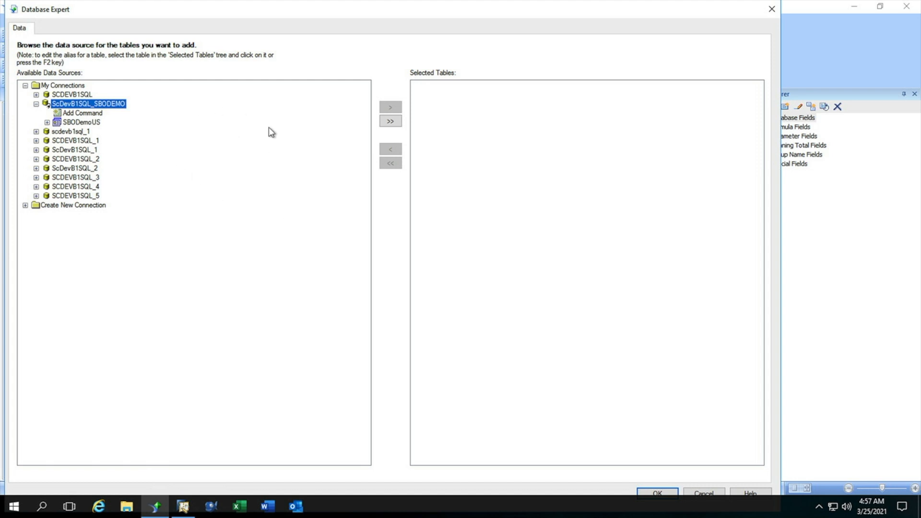
click(85, 115)
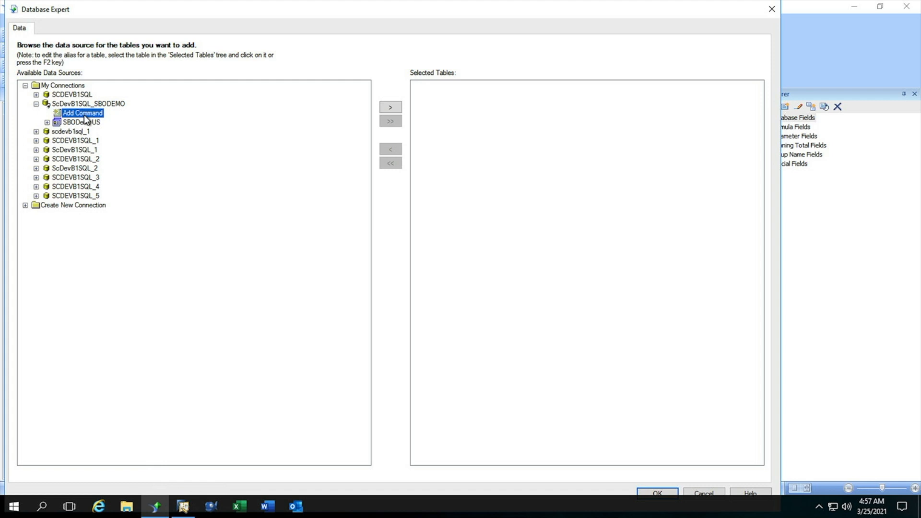
right_click(85, 116)
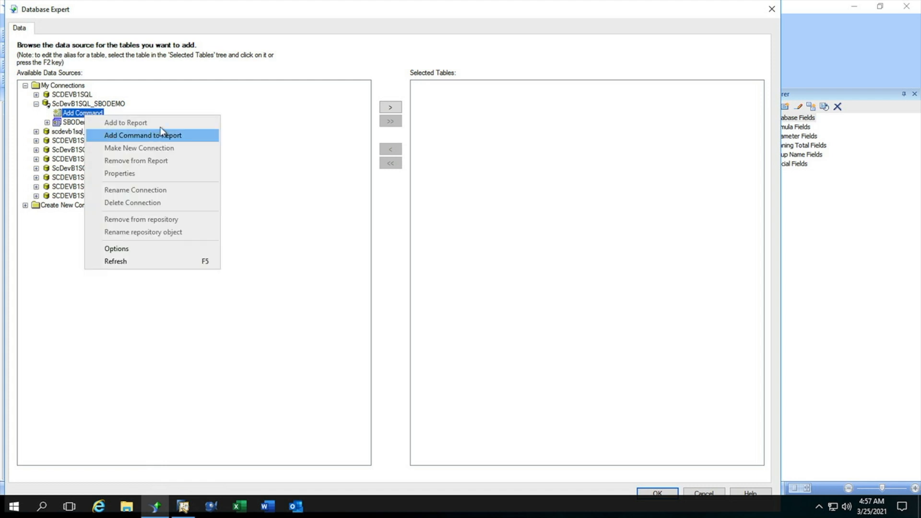
click(394, 107)
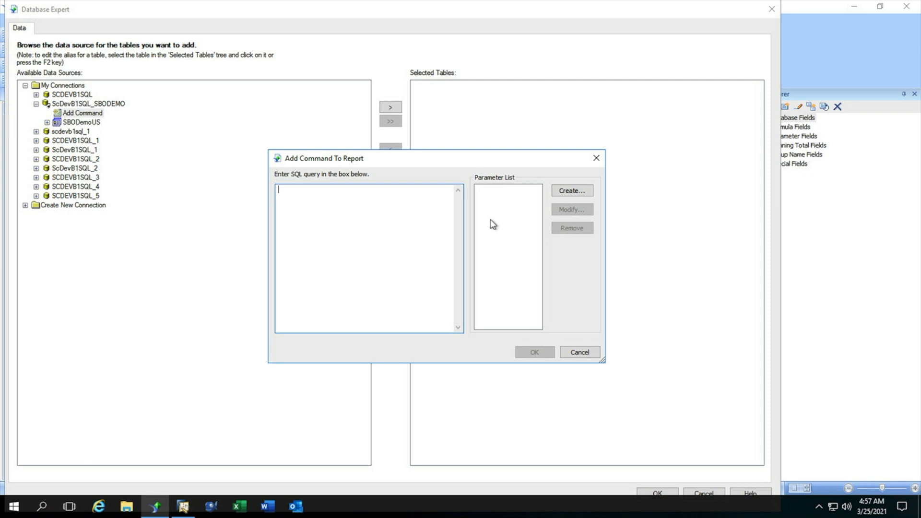
right_click(294, 201)
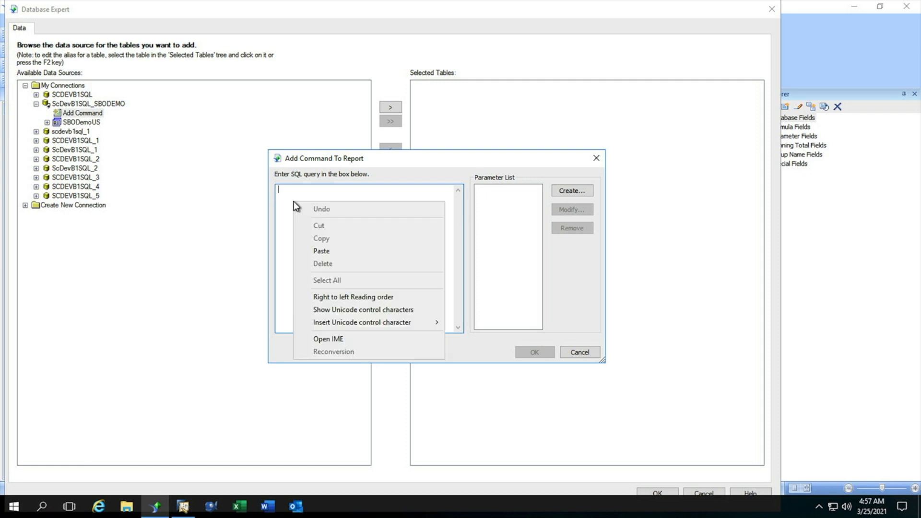
click(313, 251)
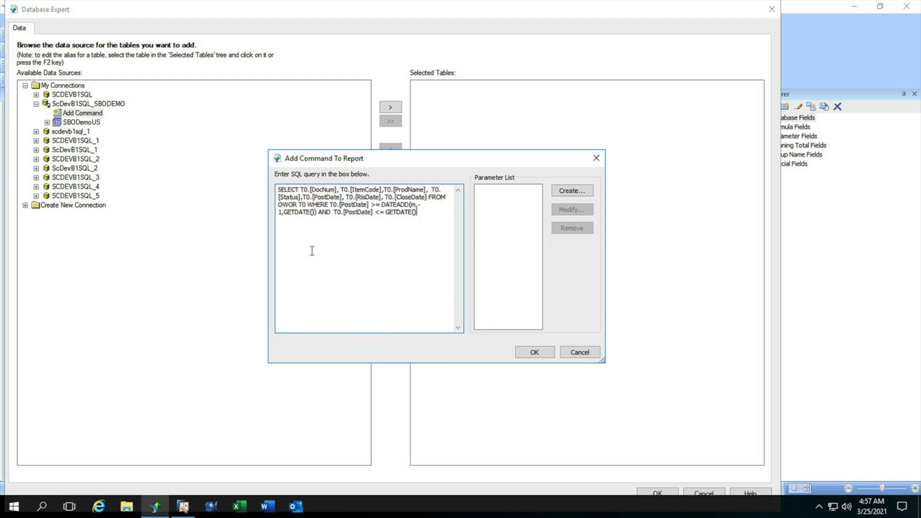
click(528, 353)
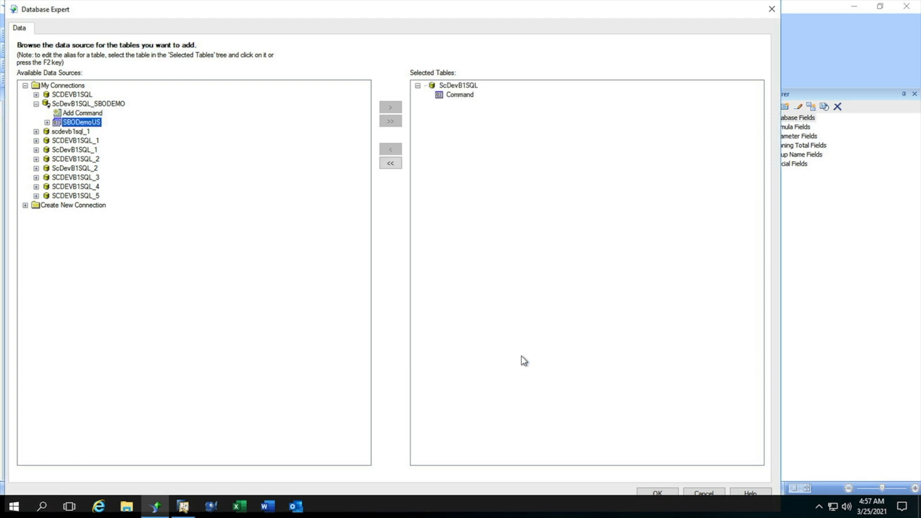
Step: Rename the selected command table as ProdOrder and accept the report's data source selection
click(461, 97)
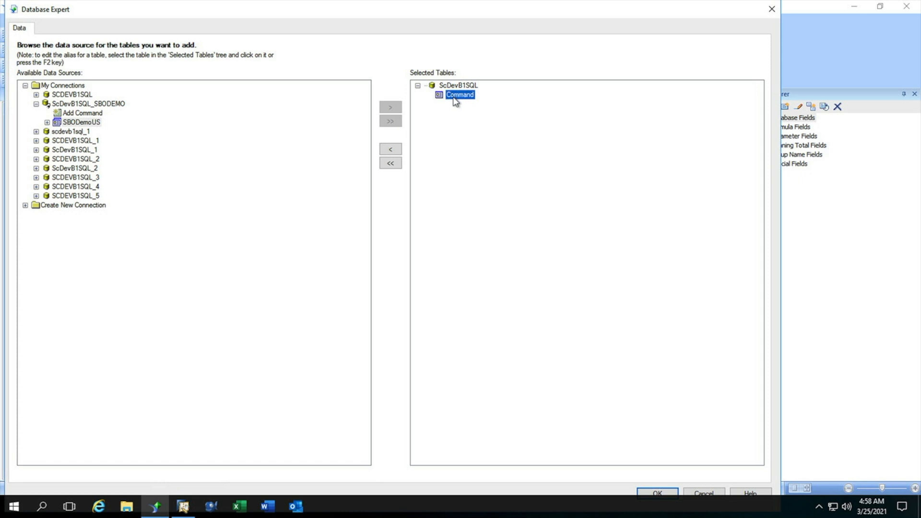
click(455, 98)
text(ProdOrder)
key(Return)
click(651, 491)
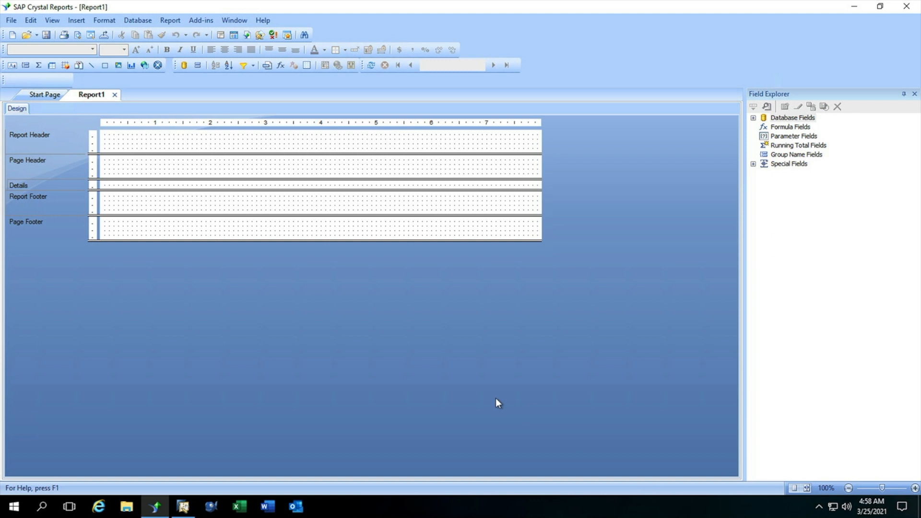
Step: Expand the ProdOrder fields, group the report by Status, and narrow the group name field in the group header to about 0.50 wide
click(753, 118)
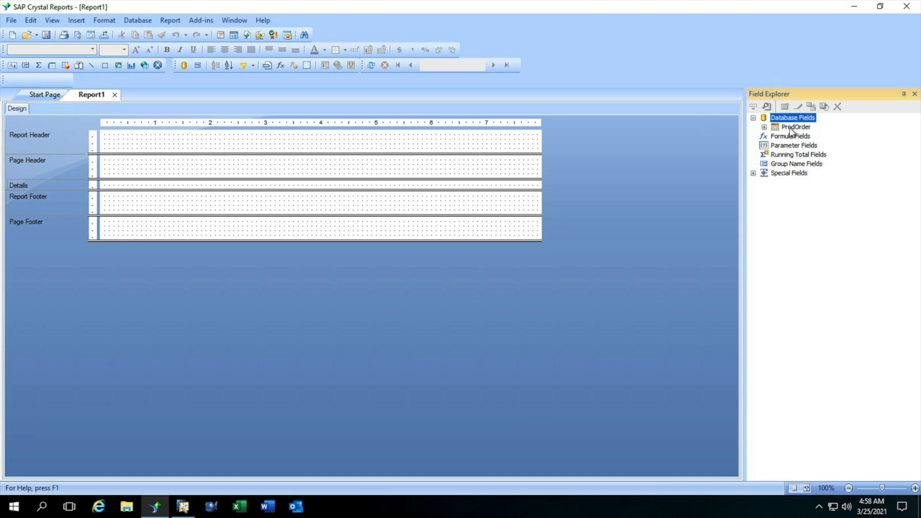
click(764, 127)
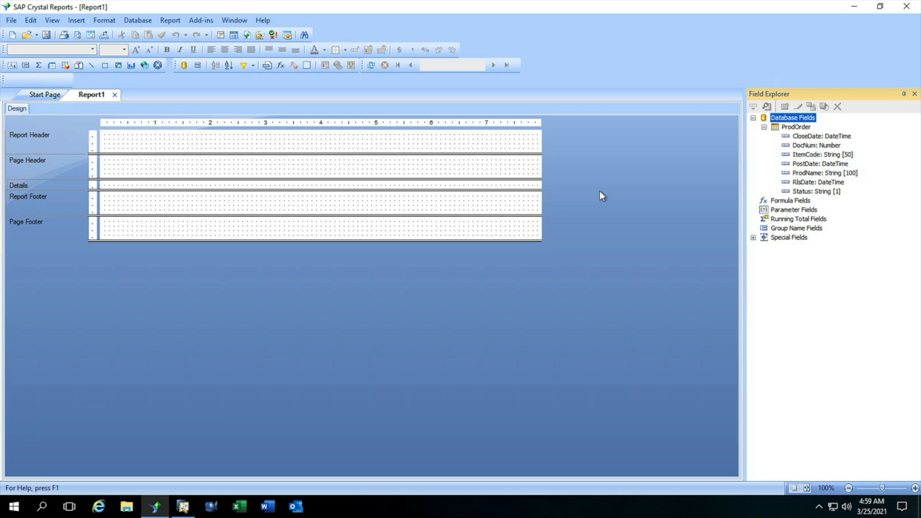
click(170, 21)
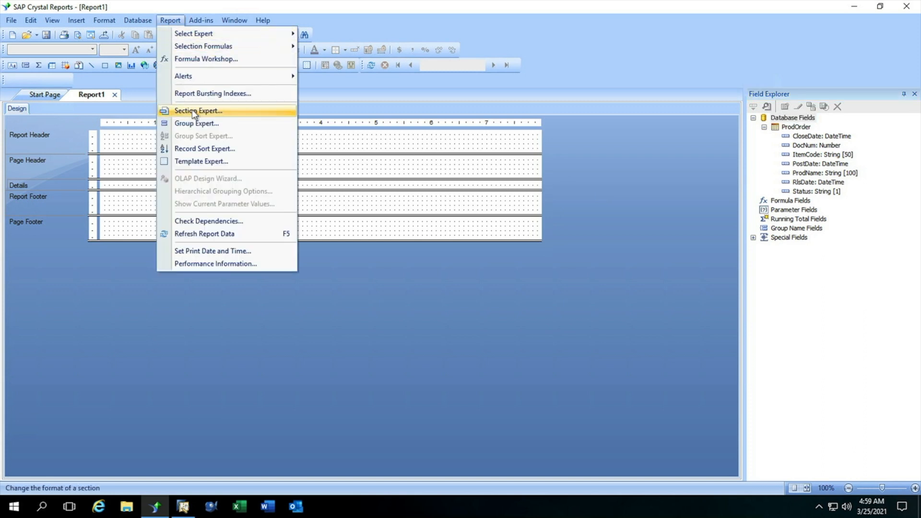
click(197, 123)
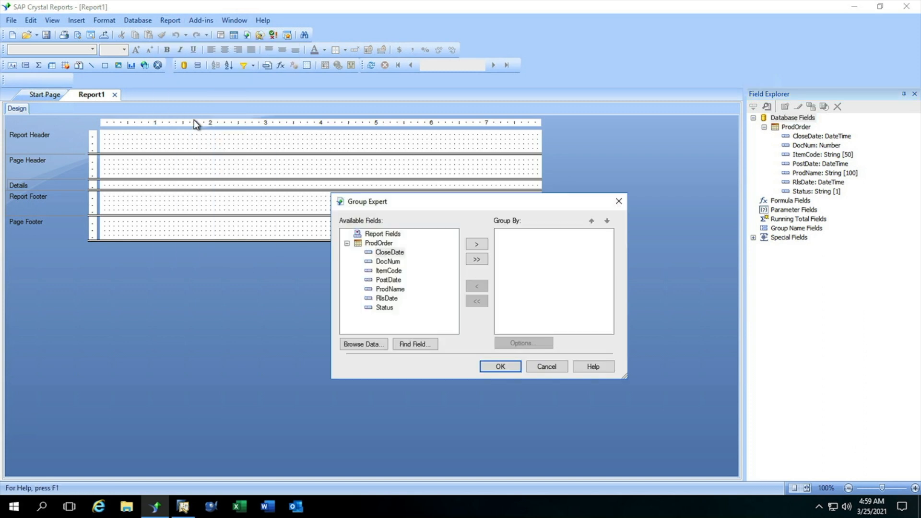
click(386, 308)
click(478, 246)
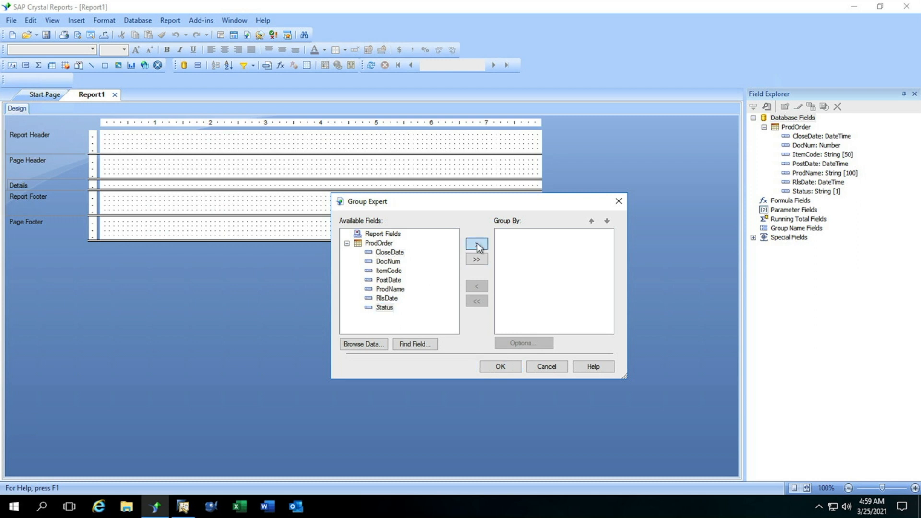
click(500, 367)
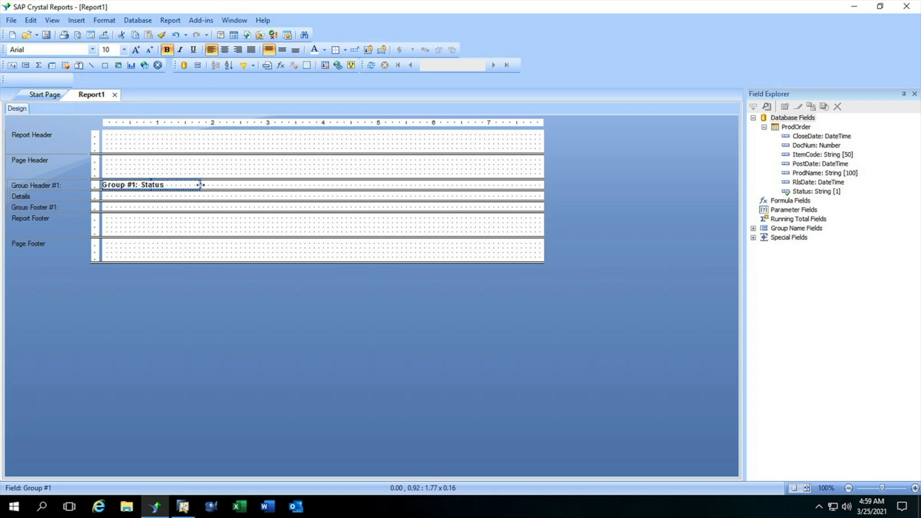
drag(197, 185, 129, 183)
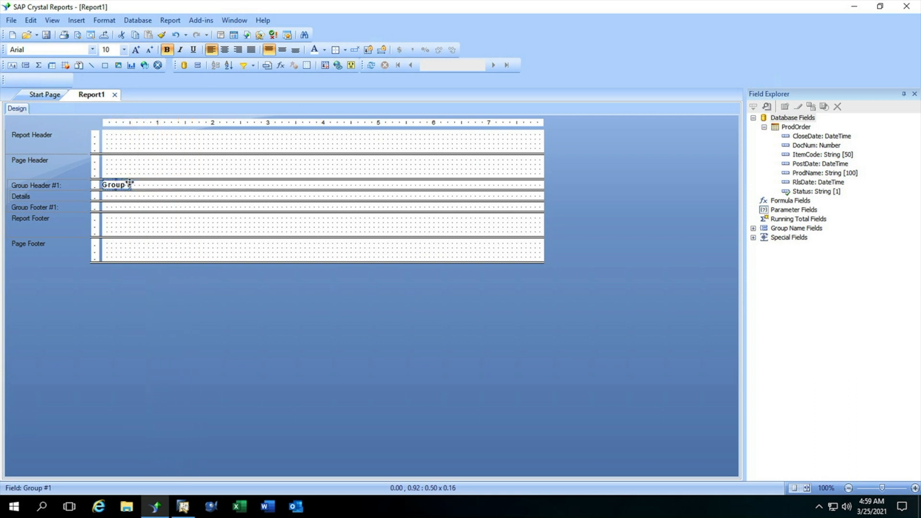
Step: Create a new formula field named Status Name and open it in the formula editor
click(782, 202)
right_click(782, 203)
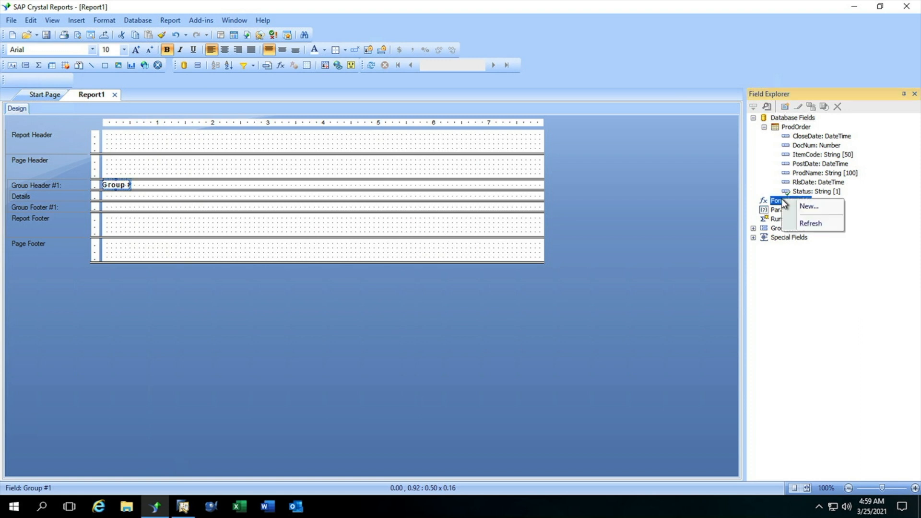
click(800, 208)
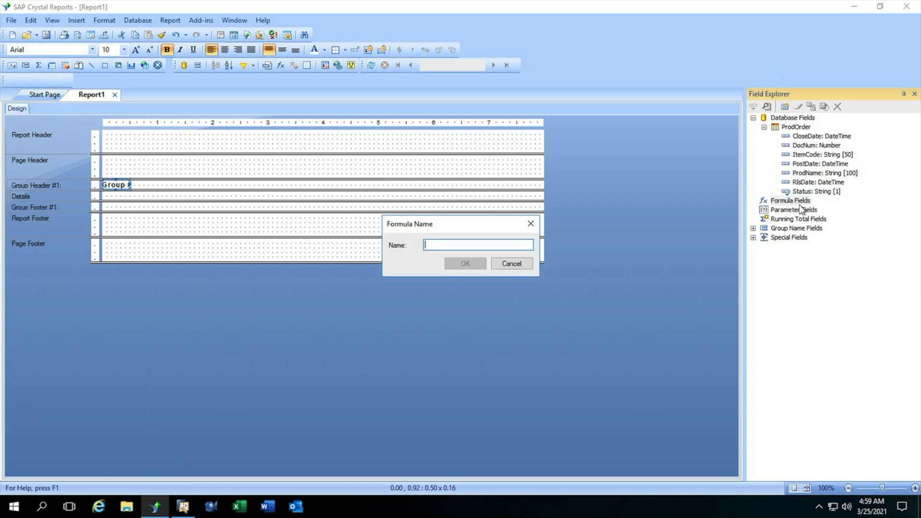
text(Status Name)
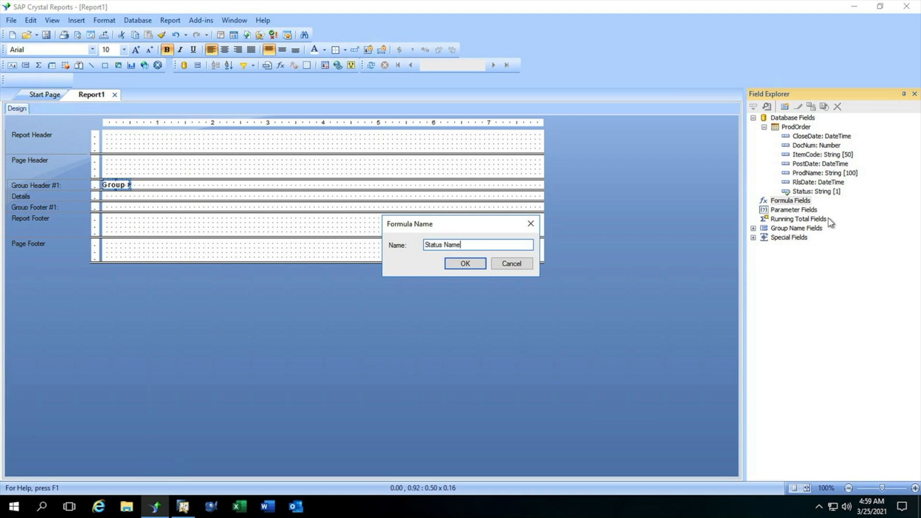
click(466, 265)
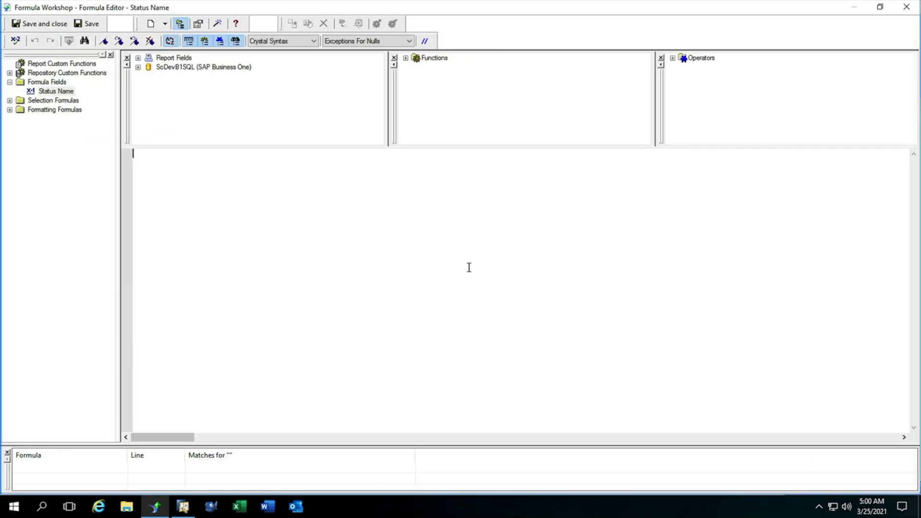
Step: Write a select formula on ProdOrder.Status returning Closed for L, Released for R, Cancelled for C and Planned by default, and save it
click(138, 58)
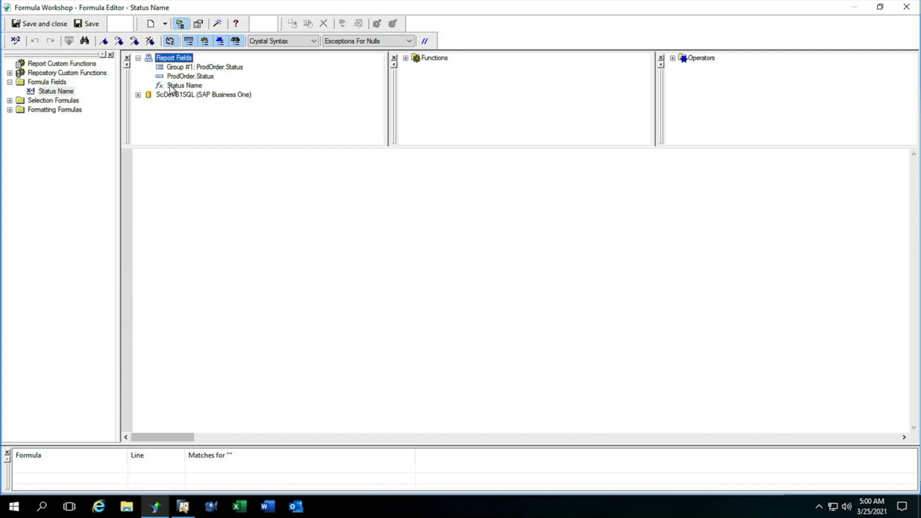
click(138, 95)
click(148, 104)
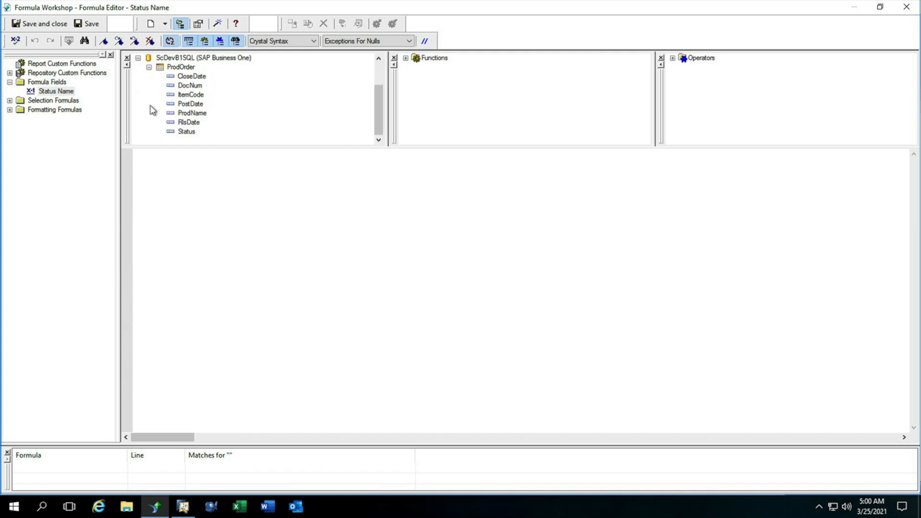
click(192, 164)
text(select)
double_click(185, 131)
key(Return)
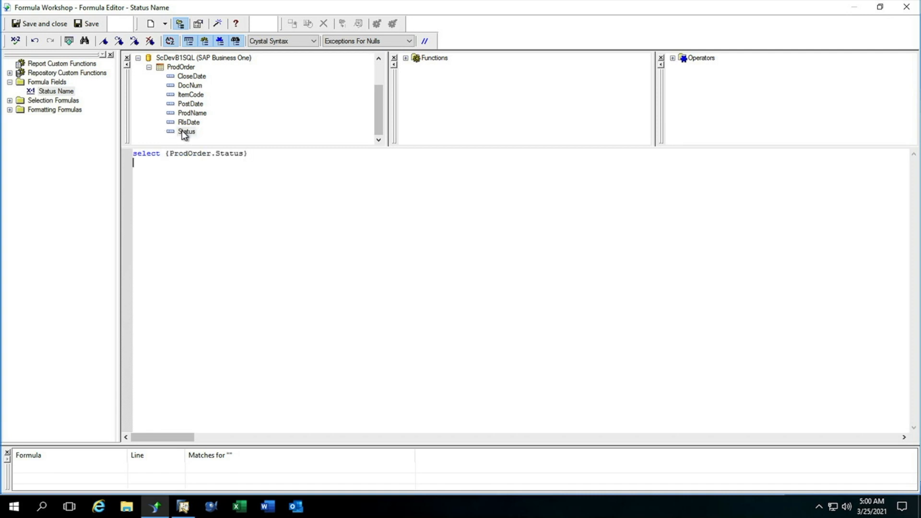
text(case 'L':'Closed' case 'R':'Released' case 'C':'Cancelled' default : 'Planned')
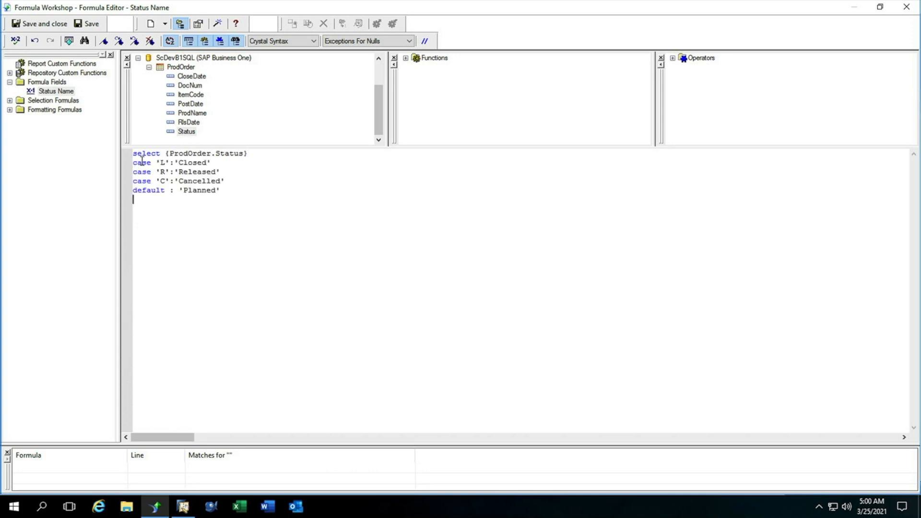
click(21, 24)
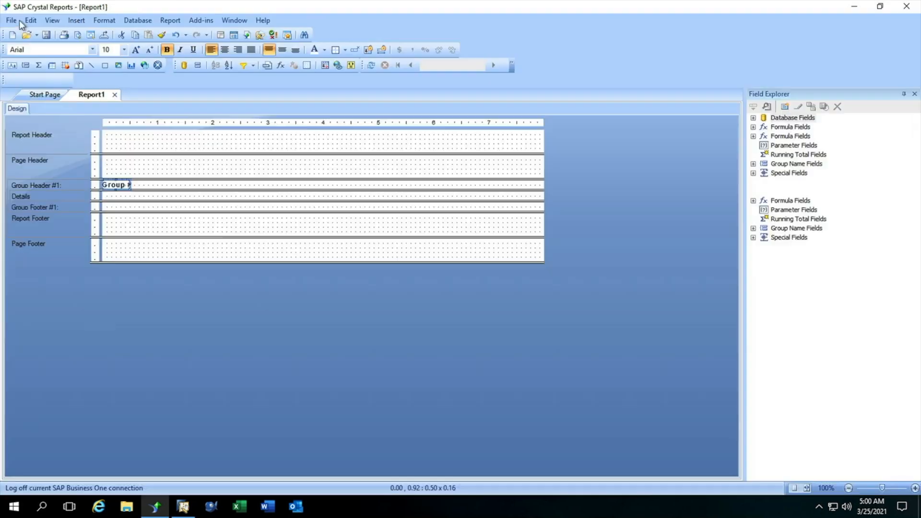
Step: Place Status Name beside the group name in the group header, and DocNum, ItemCode, ProdName, PostDate, RlsDate and CloseDate in the Details section
drag(796, 210, 141, 184)
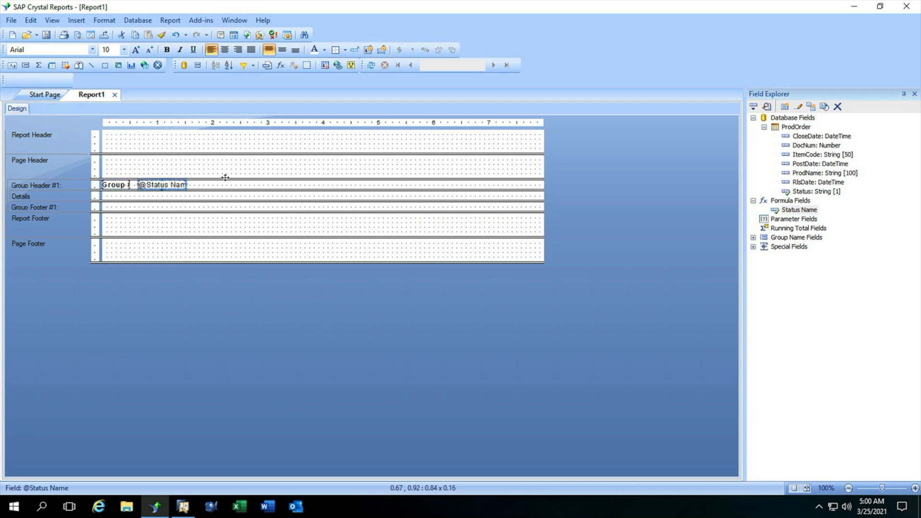
drag(806, 145, 109, 195)
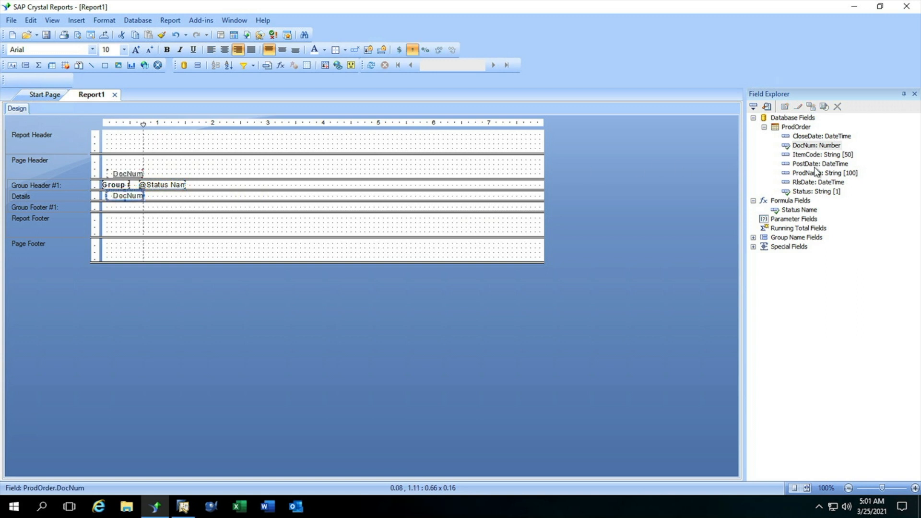
drag(816, 155, 152, 199)
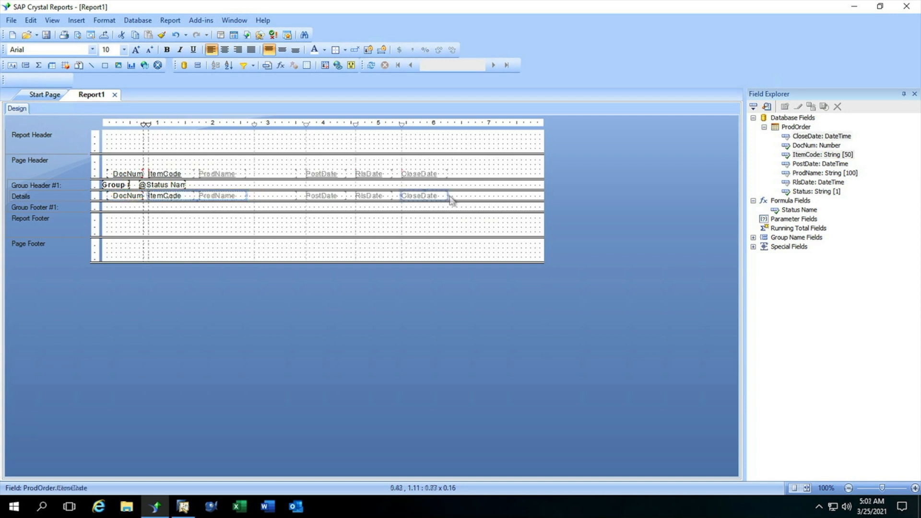
drag(453, 197, 452, 200)
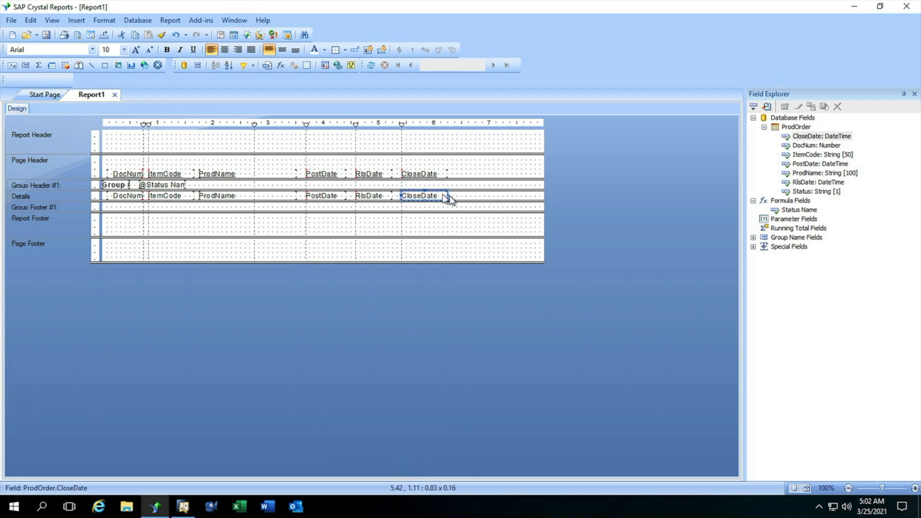
Step: Format the PostDate, RlsDate and CloseDate detail fields together with the 03/01/1999 date style
ctrl+click(374, 198)
ctrl+click(326, 196)
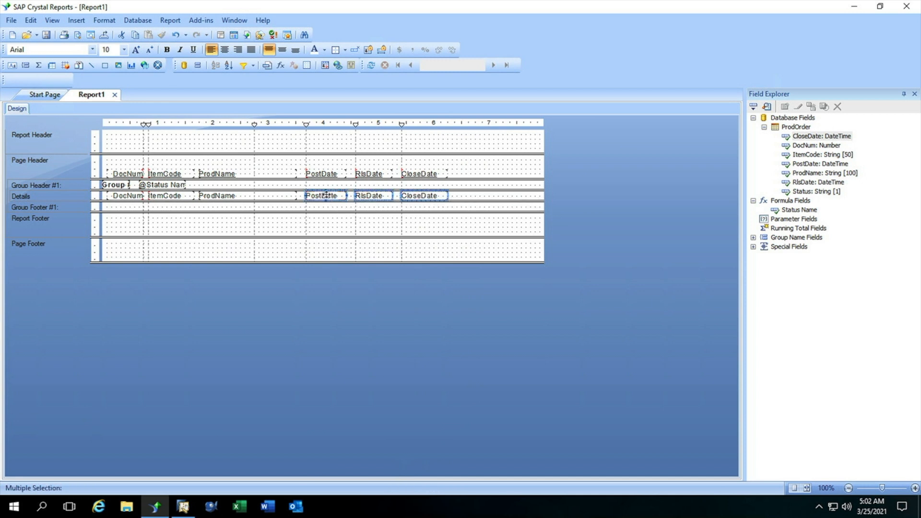
click(324, 66)
click(445, 107)
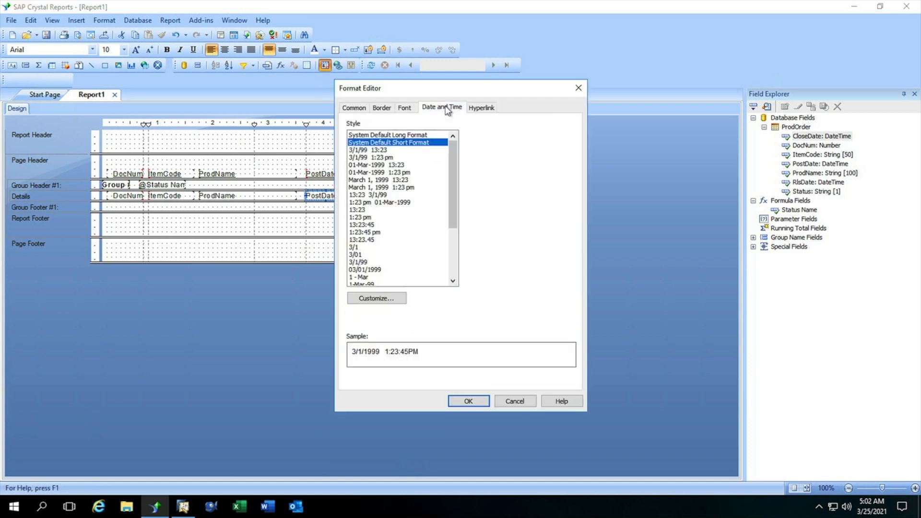
click(357, 269)
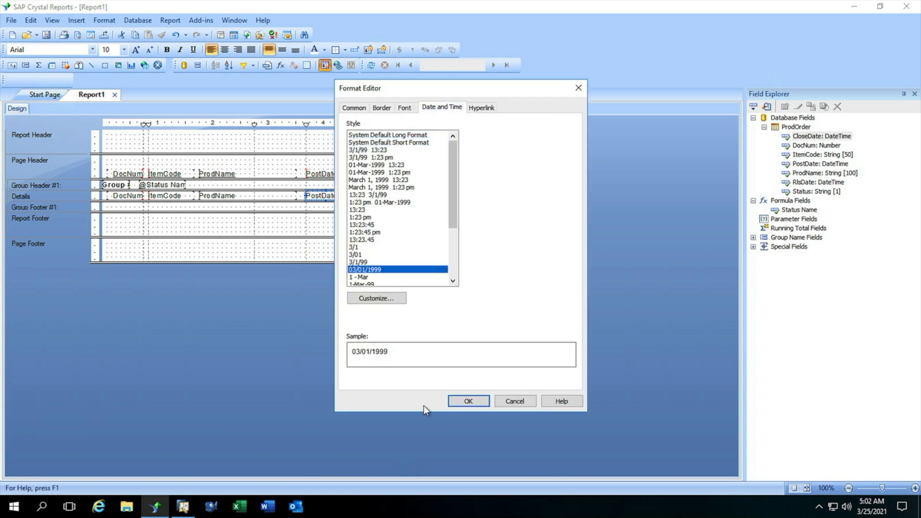
click(465, 397)
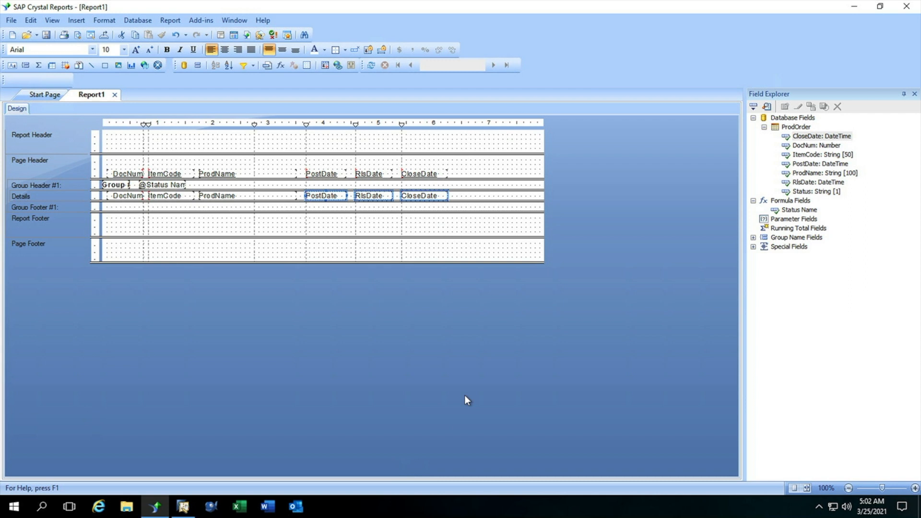
Step: Preview the report with refreshed data and make the Status Name field in the group headers bold
click(372, 65)
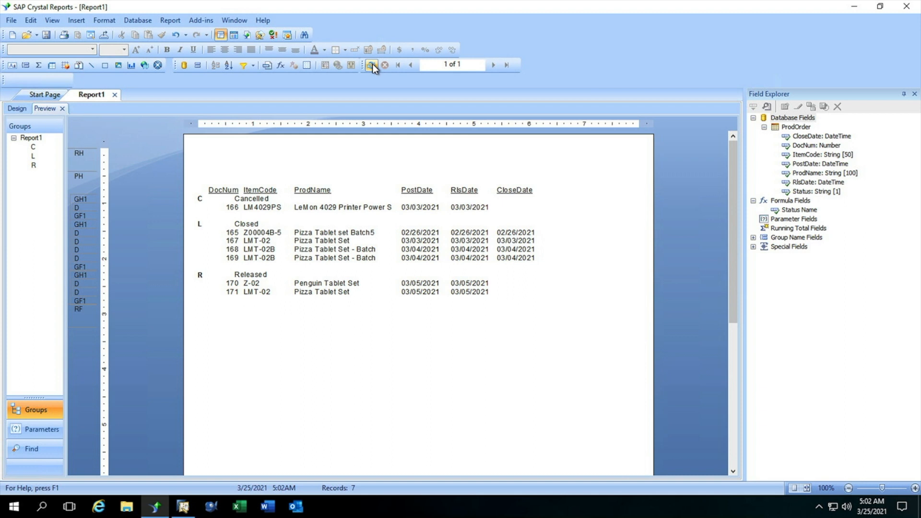
click(242, 224)
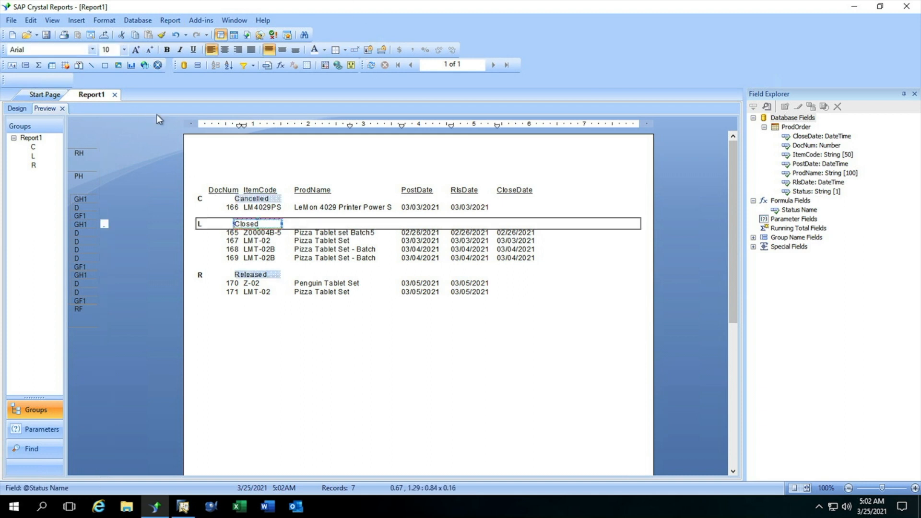
click(166, 49)
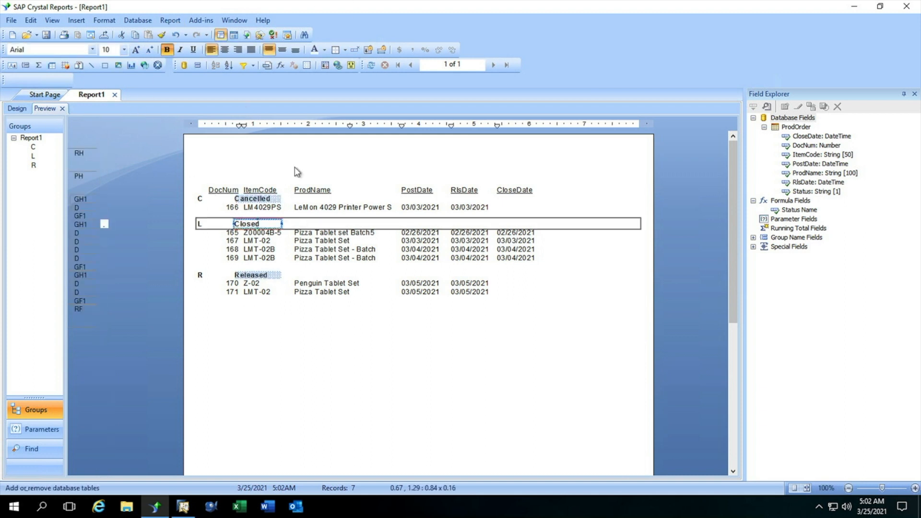
click(420, 371)
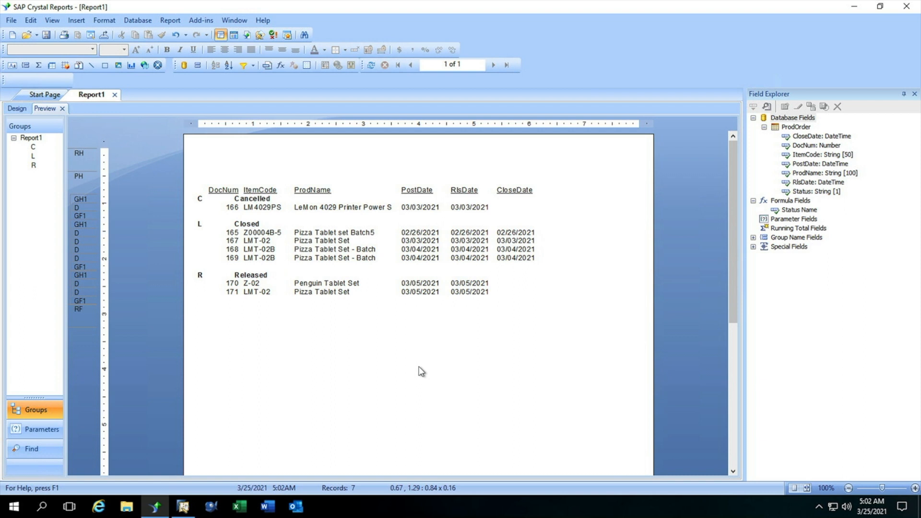
click(798, 221)
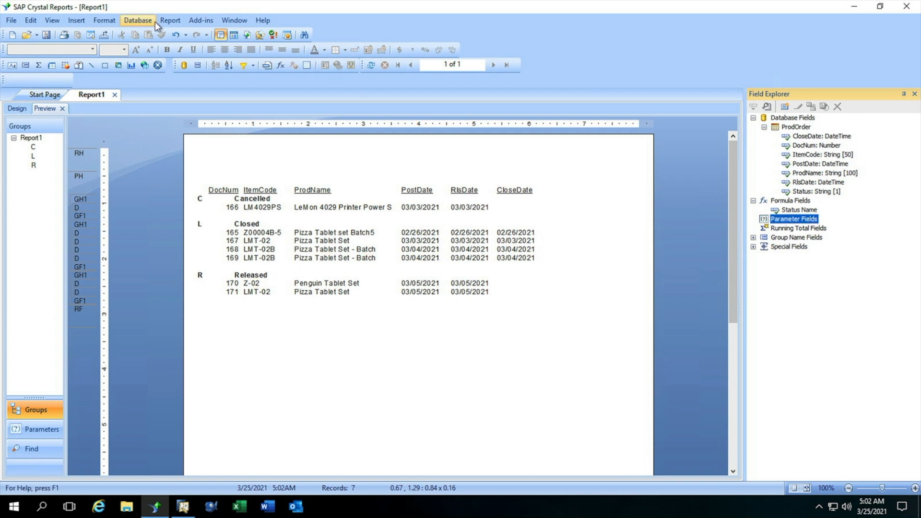
click(180, 20)
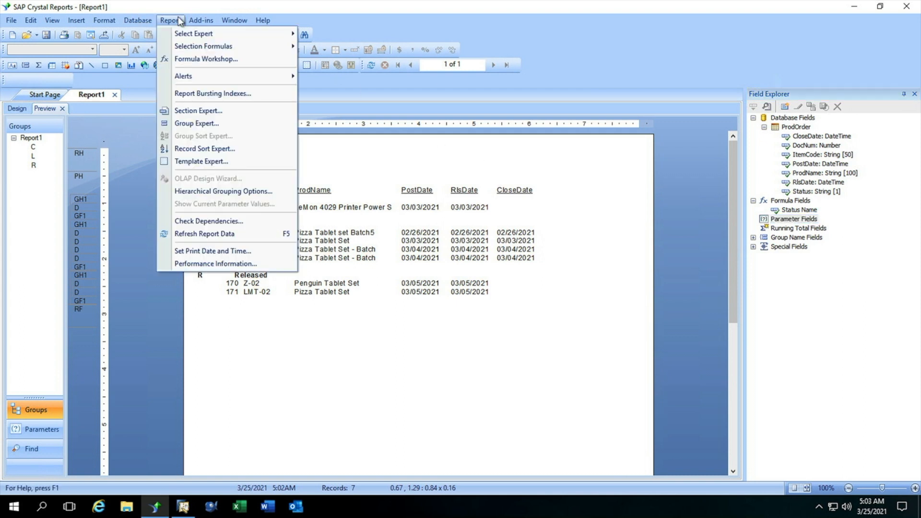
mouse_move(183, 35)
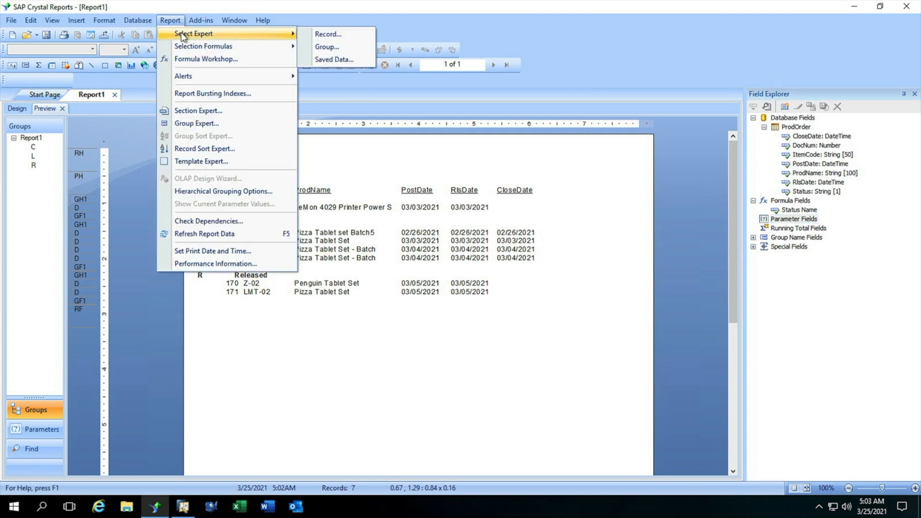
click(434, 376)
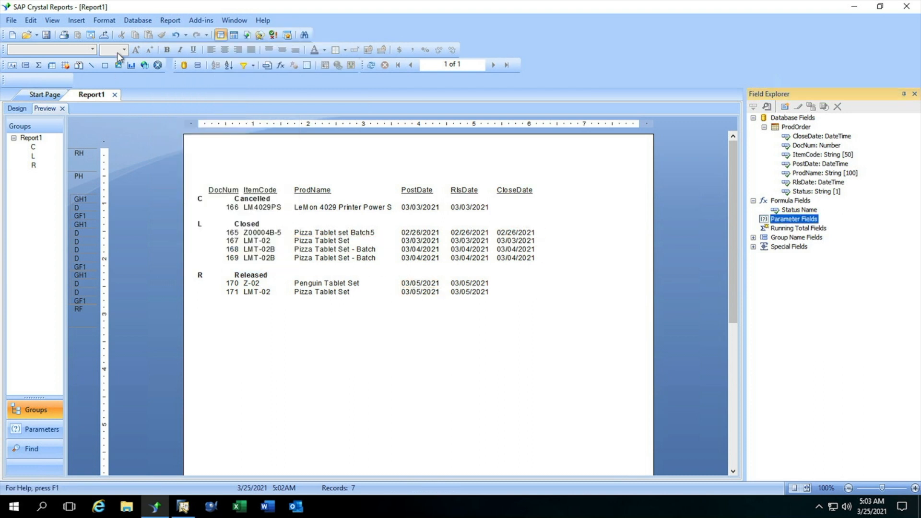
Step: Open the ProdOrder command's SQL query for editing in the Database Expert
click(132, 21)
click(147, 34)
click(464, 95)
right_click(461, 98)
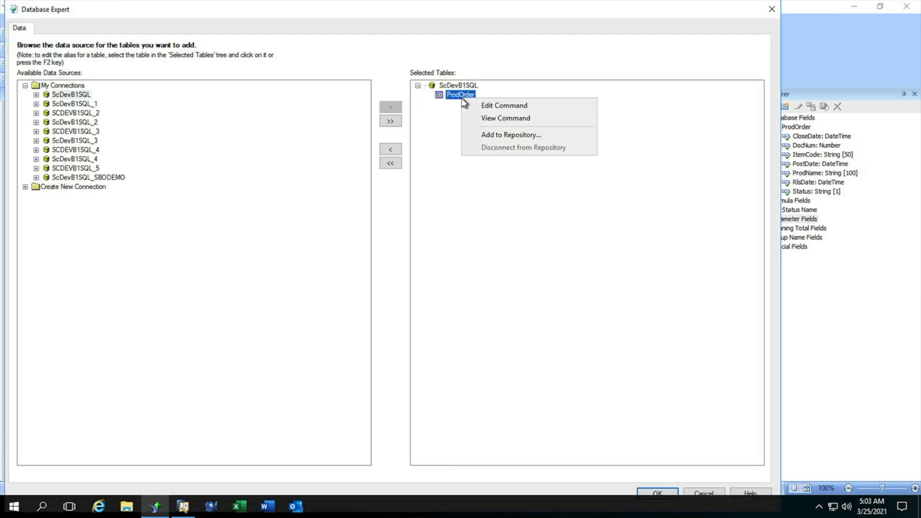
click(497, 105)
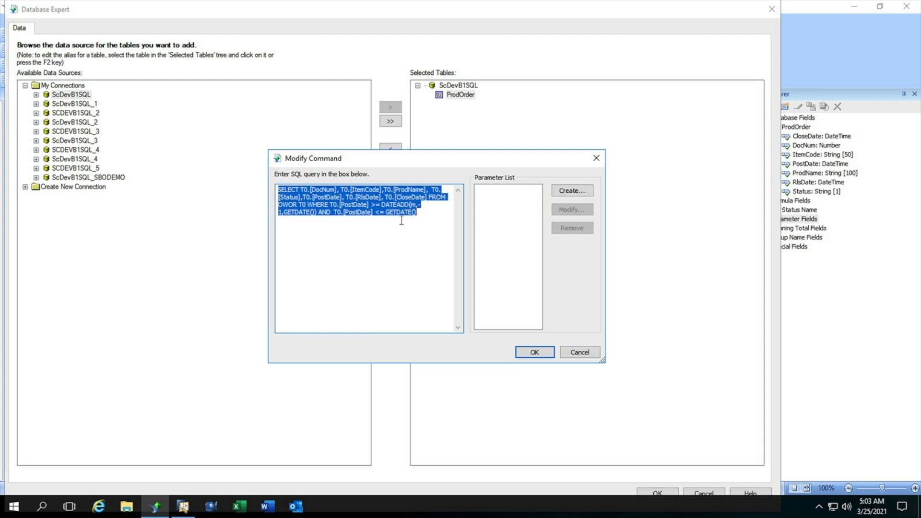
click(486, 201)
Step: Create a command parameter fromDate with prompting text From Date, value type DateTime and an empty default value
click(560, 192)
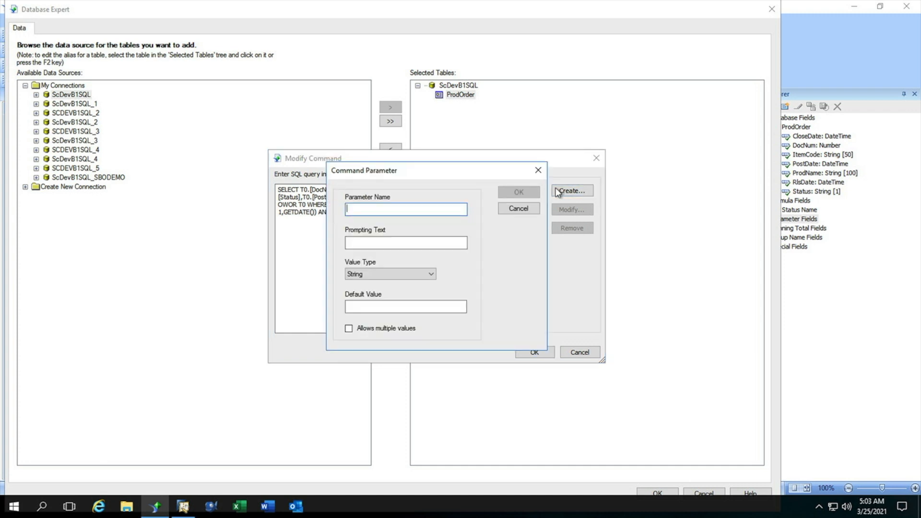
text(fromDate)
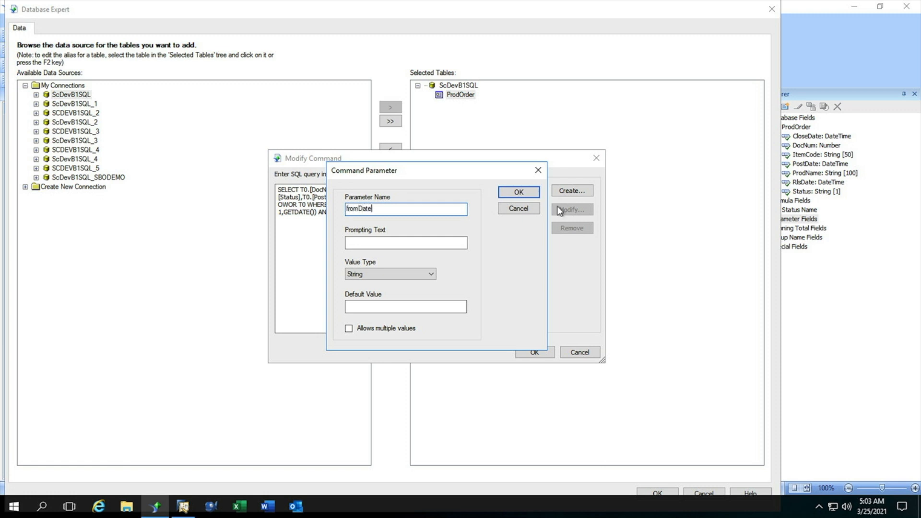
click(401, 243)
text(From Date)
click(428, 273)
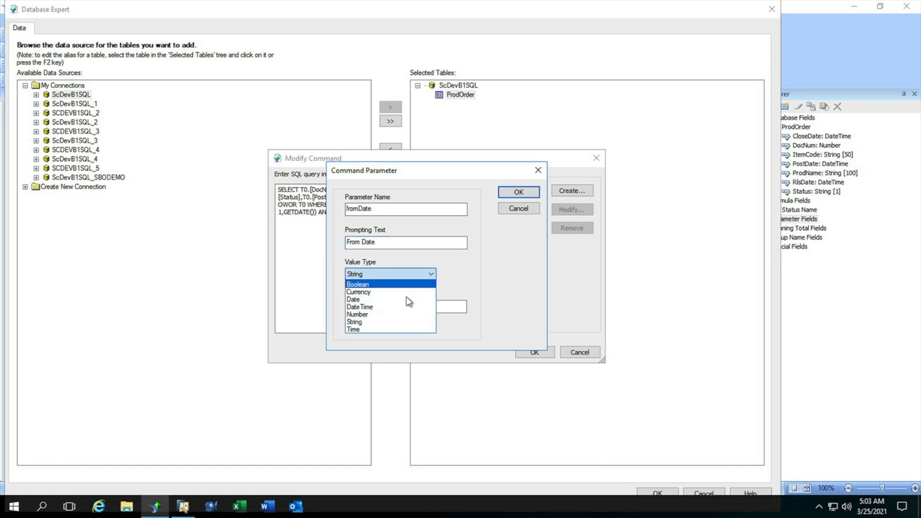
click(396, 309)
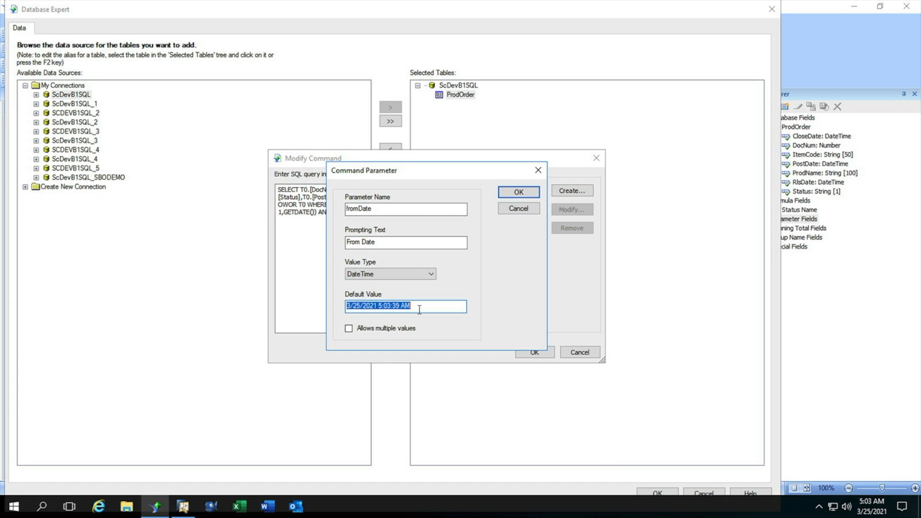
click(419, 307)
drag(419, 308, 330, 310)
key(BackSpace)
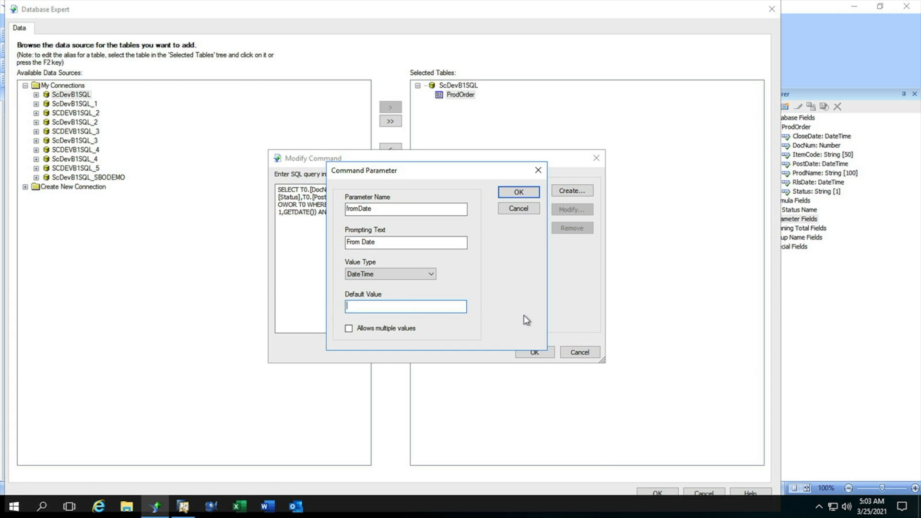
click(519, 192)
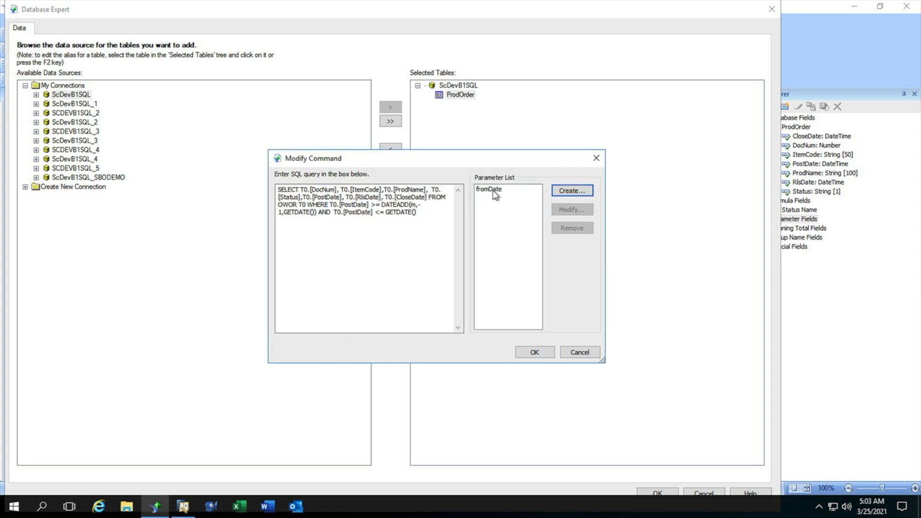
Step: Create a second command parameter toDate with prompting text To Date, value type DateTime and an empty default value
click(570, 192)
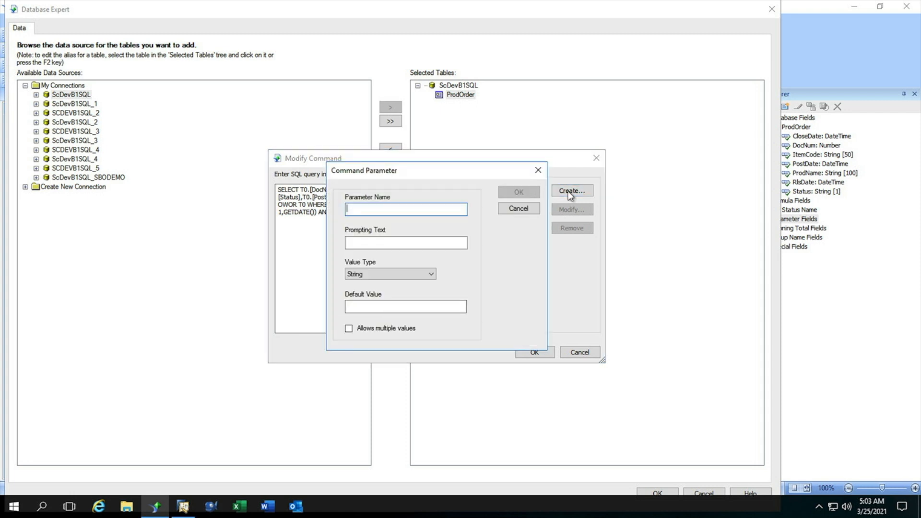
text(toDate)
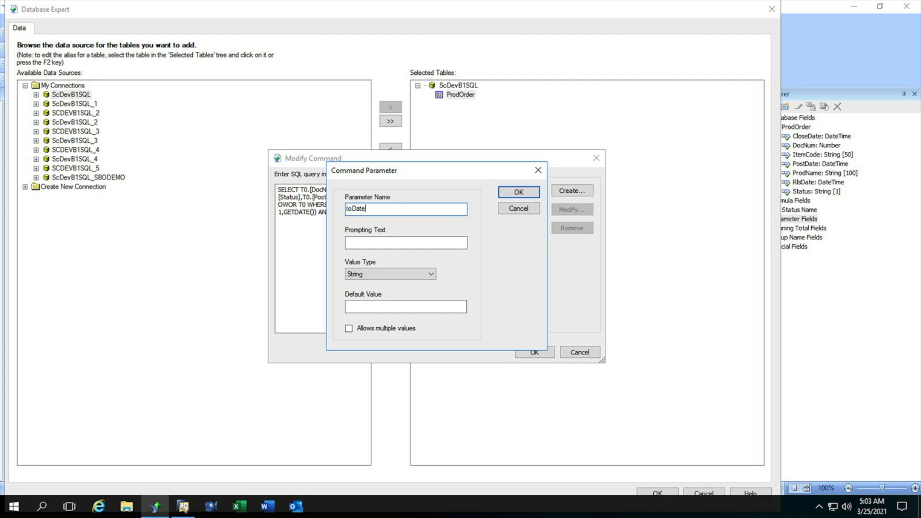
key(Tab)
text(To Date)
click(429, 275)
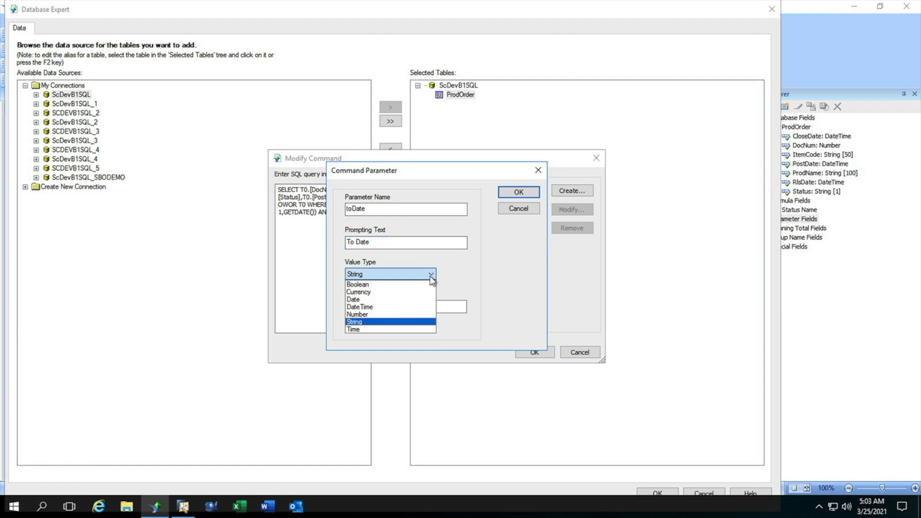
click(420, 307)
click(432, 310)
key(BackSpace)
key(BackSpace)
key(BackSpace)
key(BackSpace)
key(BackSpace)
key(BackSpace)
key(BackSpace)
key(BackSpace)
key(BackSpace)
key(BackSpace)
key(BackSpace)
key(BackSpace)
key(BackSpace)
key(BackSpace)
key(BackSpace)
key(BackSpace)
key(BackSpace)
key(BackSpace)
key(BackSpace)
key(BackSpace)
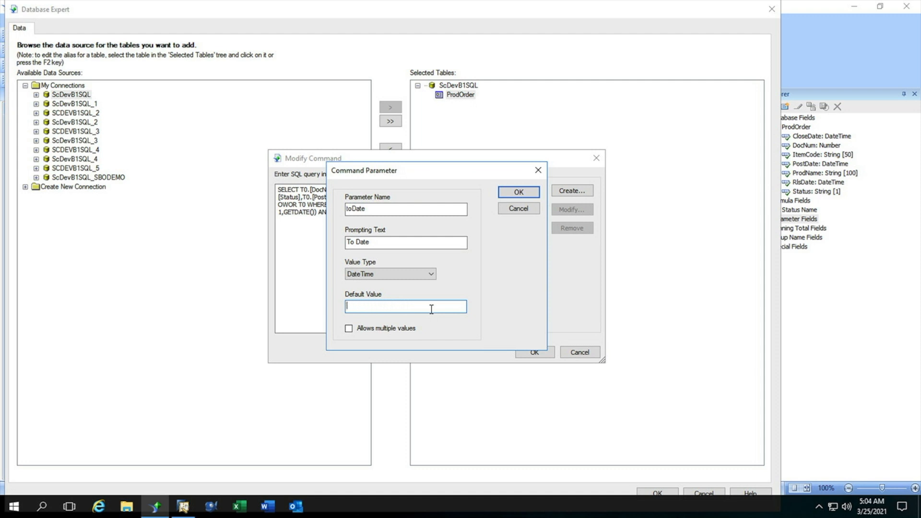
click(518, 193)
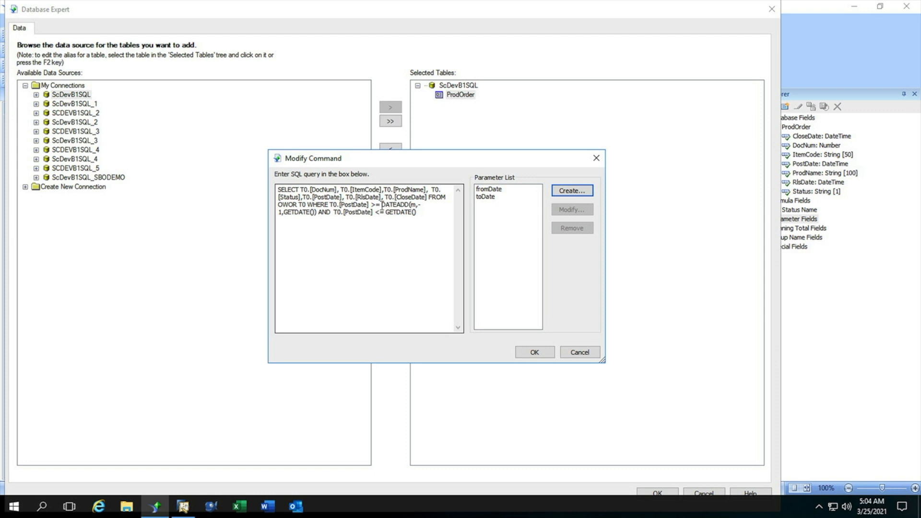
Step: Replace the DATEADD expression in the query's first PostDate condition with the {?fromDate} parameter
drag(383, 205, 316, 217)
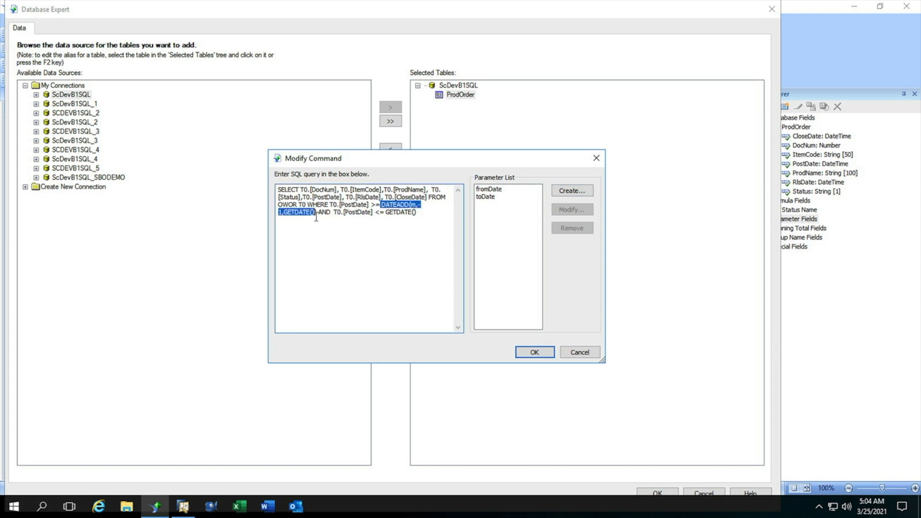
key(Delete)
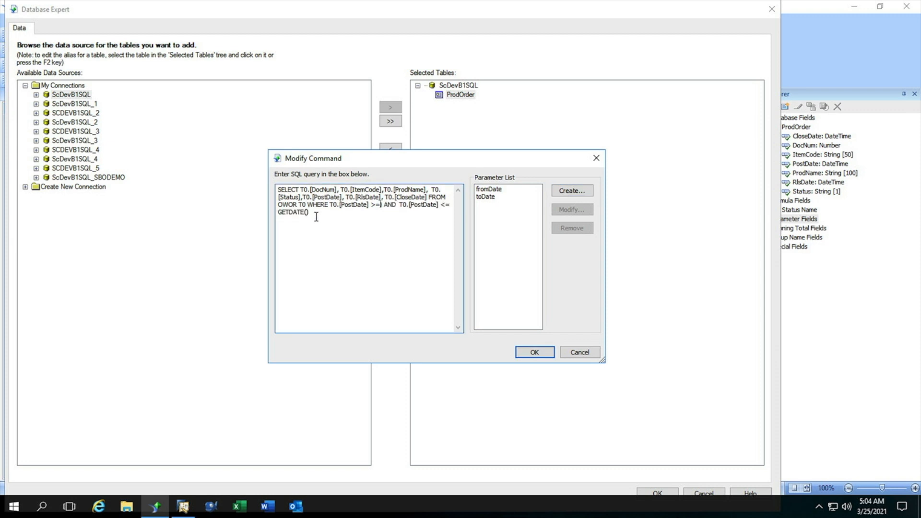
key(Delete)
double_click(482, 190)
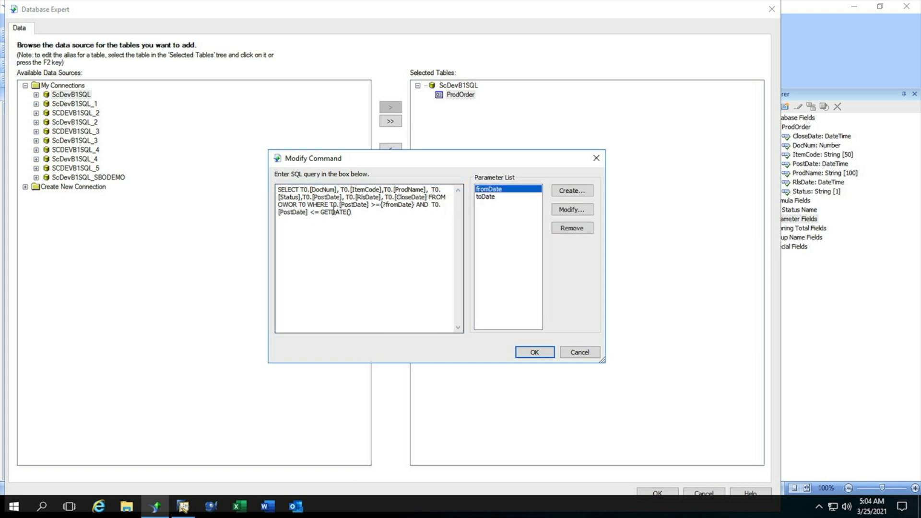
Step: Replace GETDATE() in the query's second PostDate condition with the {?toDate} parameter and save the modified command
drag(321, 212, 351, 214)
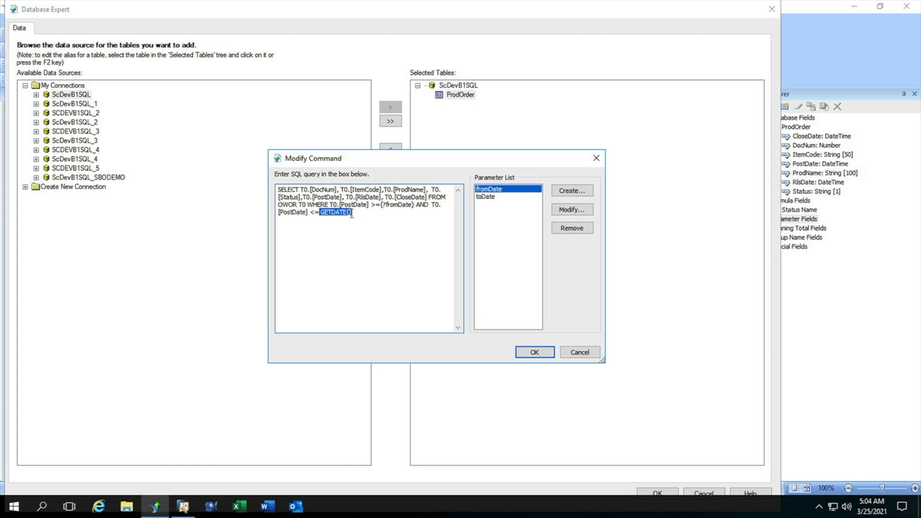
key(BackSpace)
click(489, 196)
double_click(489, 197)
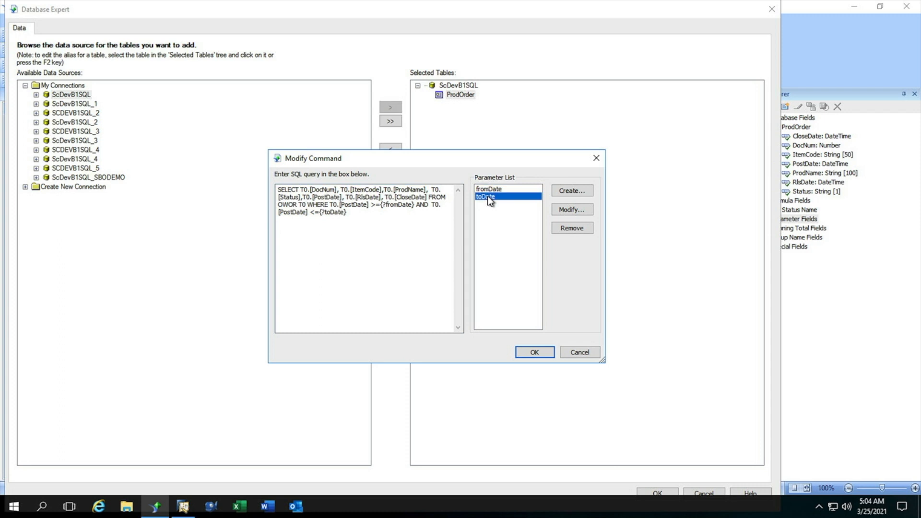
click(533, 352)
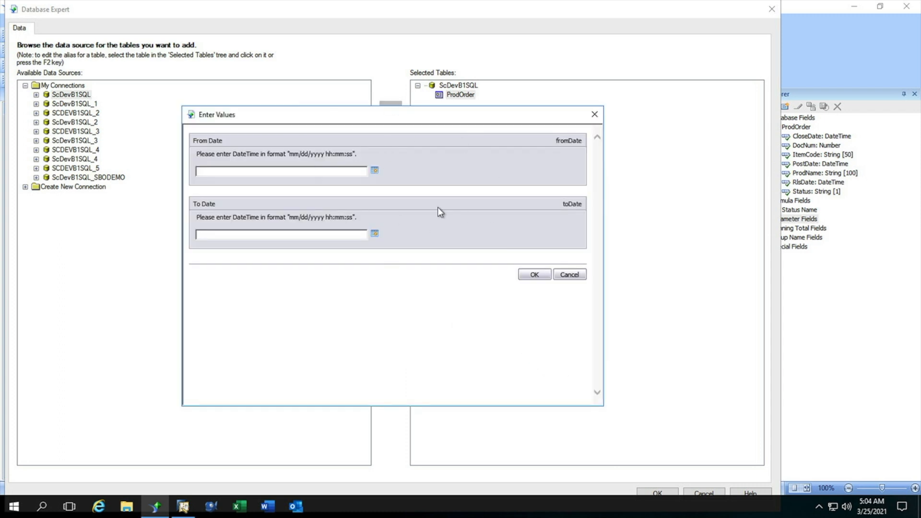
Step: Submit 1/1/2008 00:00:00 as the From Date and the current date and time, 3/25/2021 5:04:55, as the To Date
click(287, 170)
text(1/1/2008)
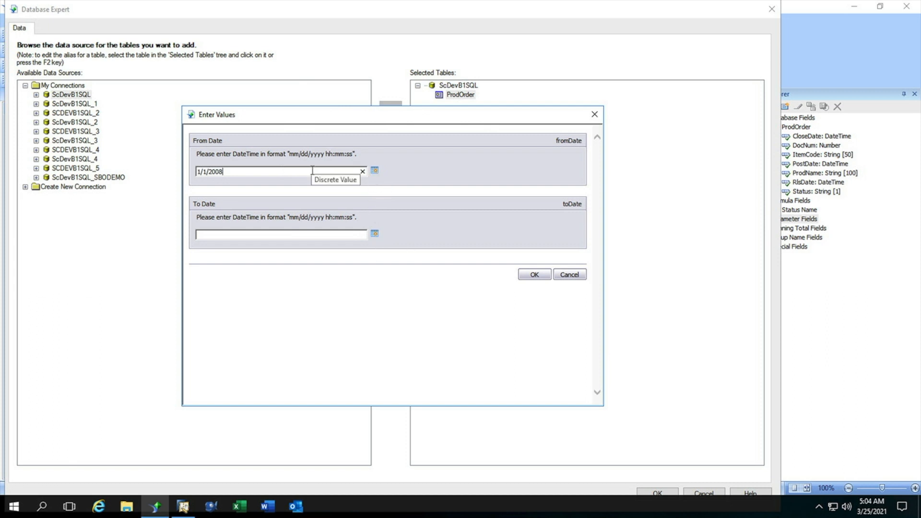
text( 00:0)
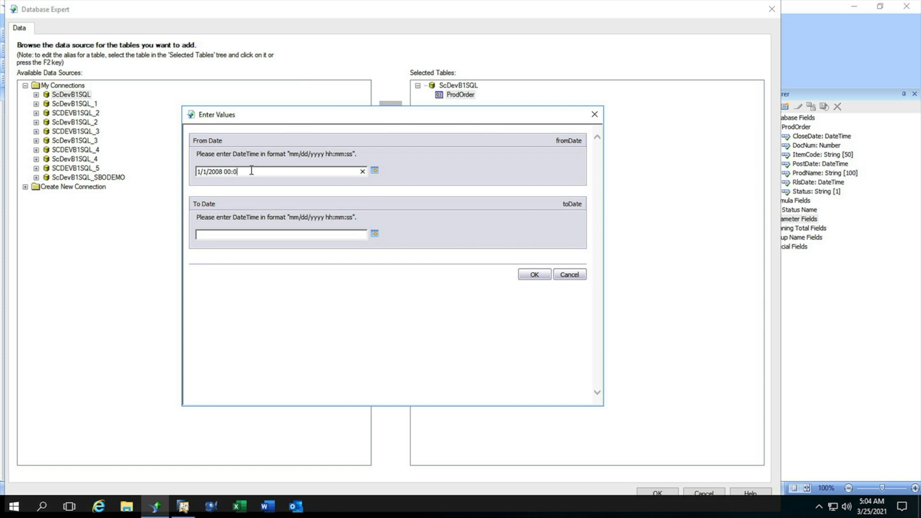
text(0:00)
click(226, 236)
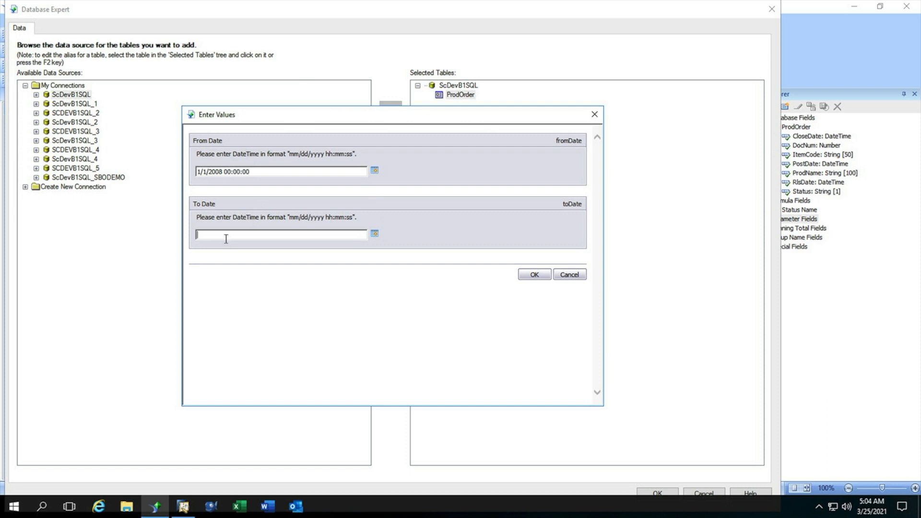
click(375, 235)
click(425, 374)
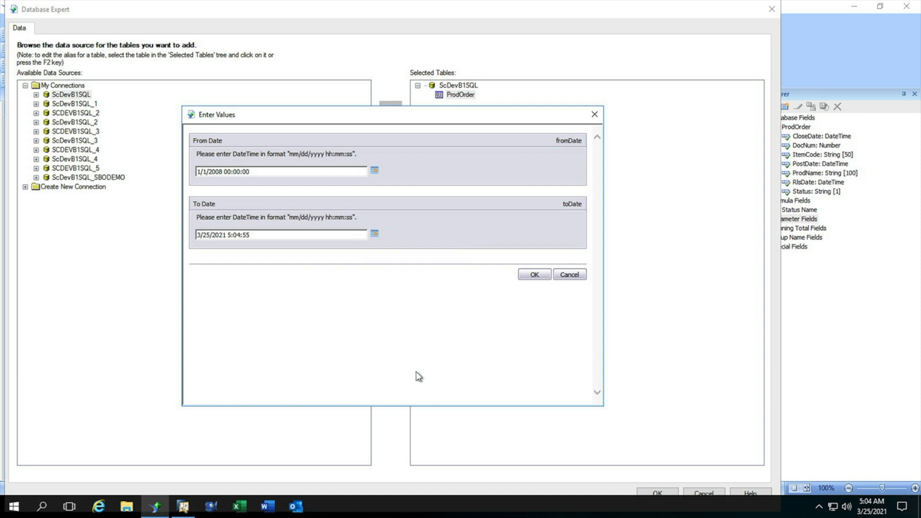
click(530, 277)
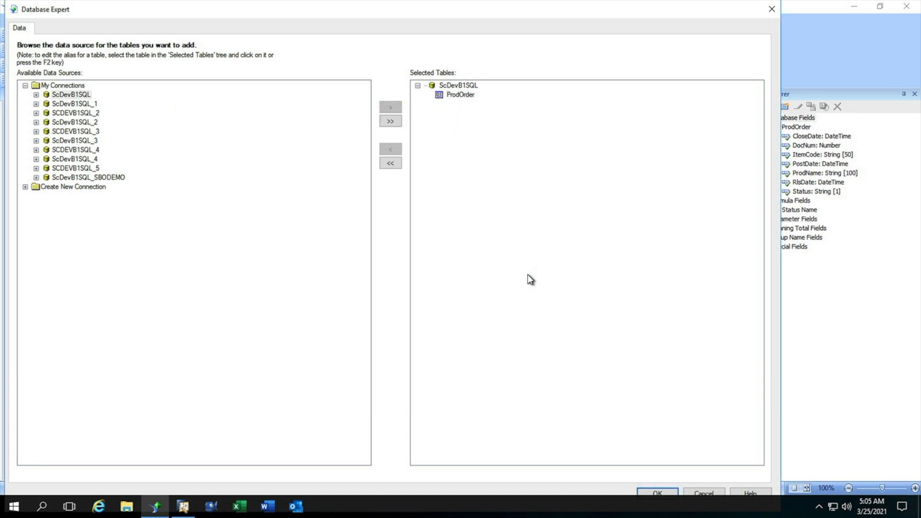
Step: Apply the Database Expert changes to the report and go to the last page of the preview
click(657, 493)
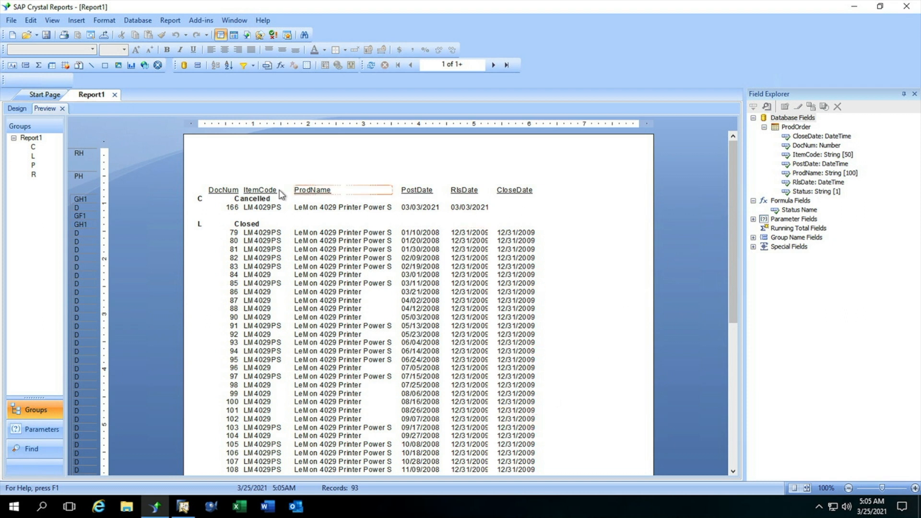
click(507, 65)
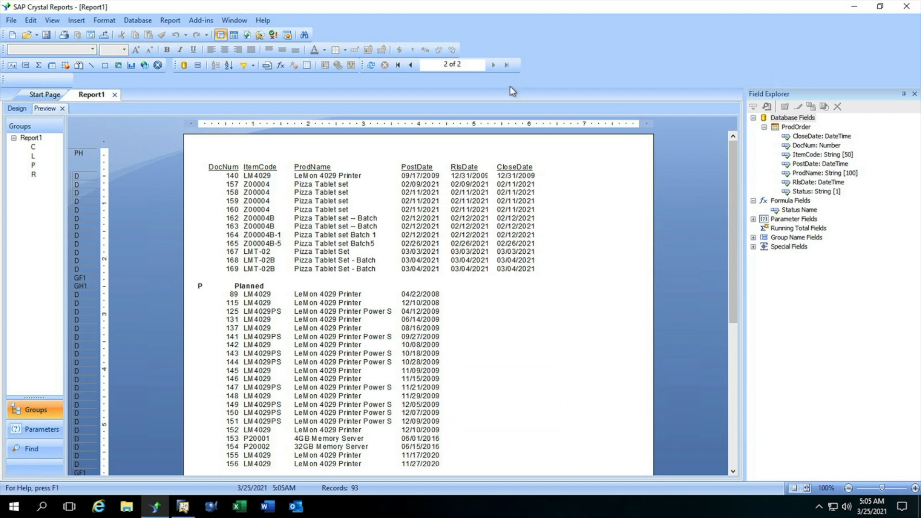